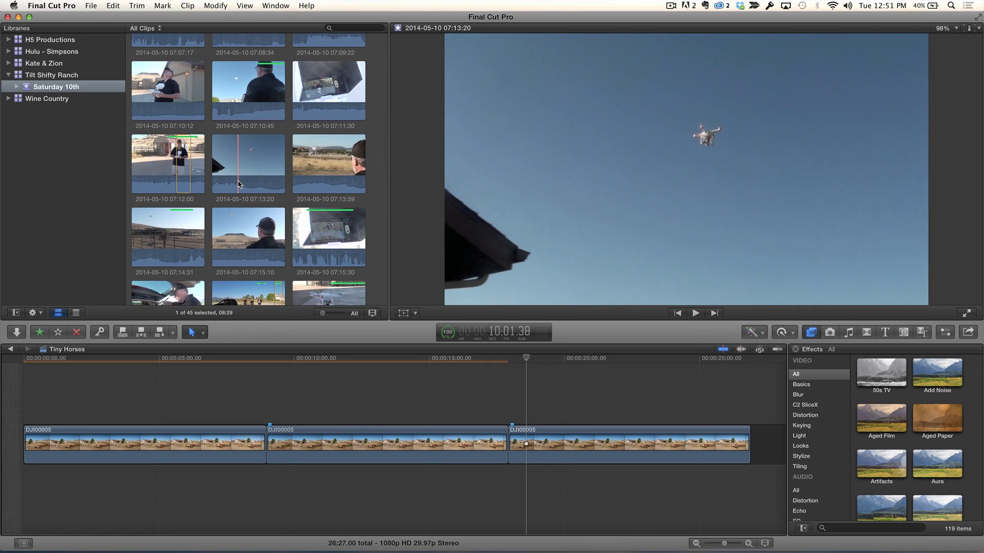
Step: Skim the event browser clips and bring up the Tiny Horses frame showing the drone's ground shadow
scroll(238, 181, "down", 5)
scroll(238, 183, "down", 7)
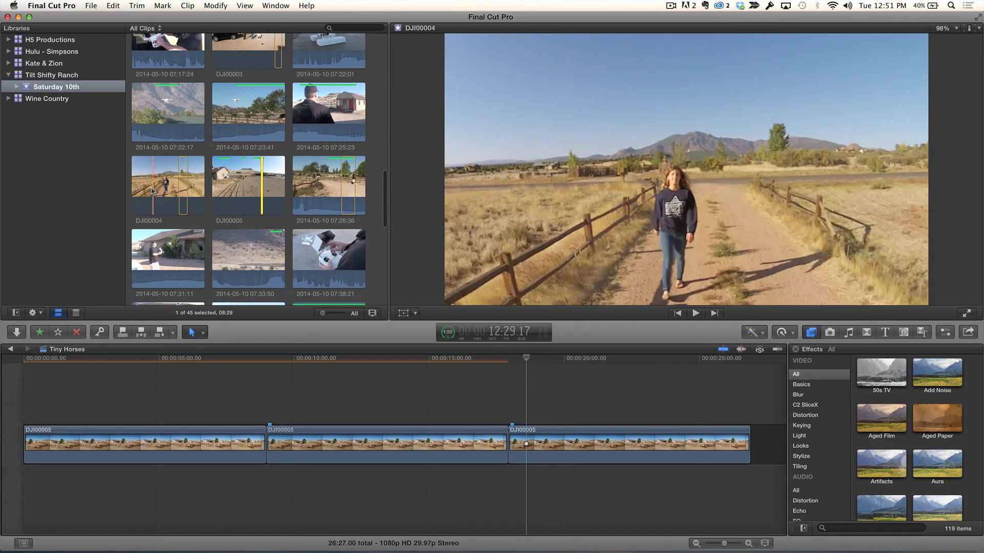
key("space")
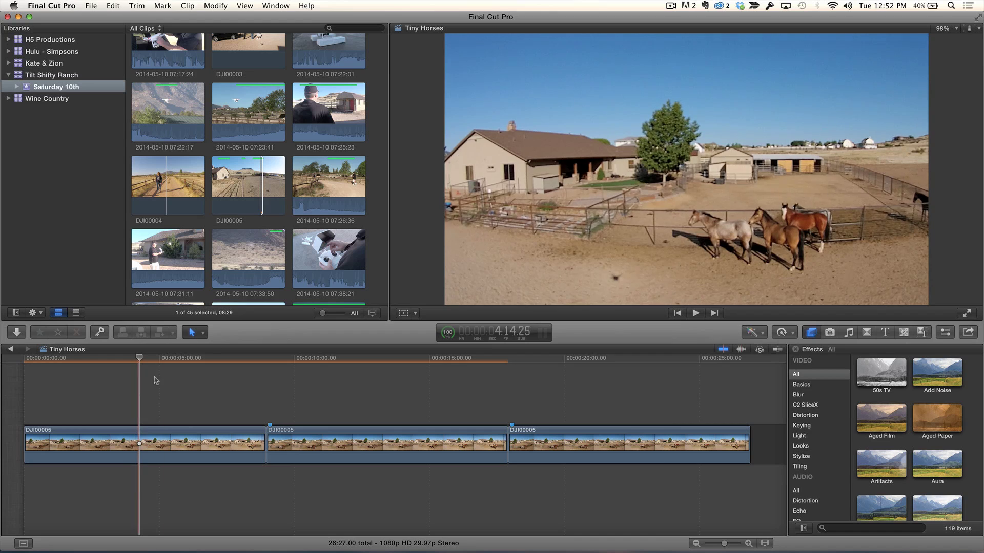
Step: Filter the Effects browser to C2 SliceX and drag Object Remover toward the timeline
left_click(812, 405)
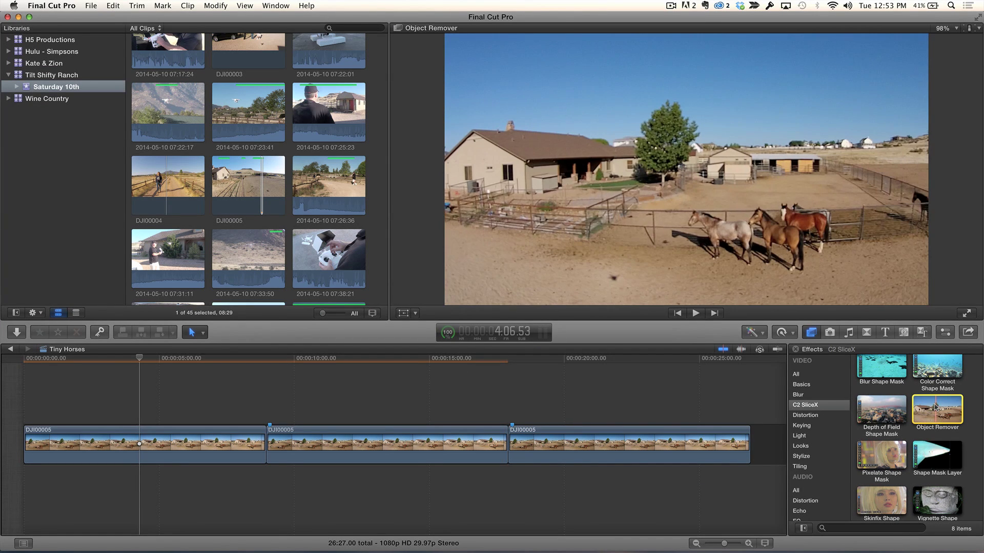
left_click_drag(940, 408, 241, 394)
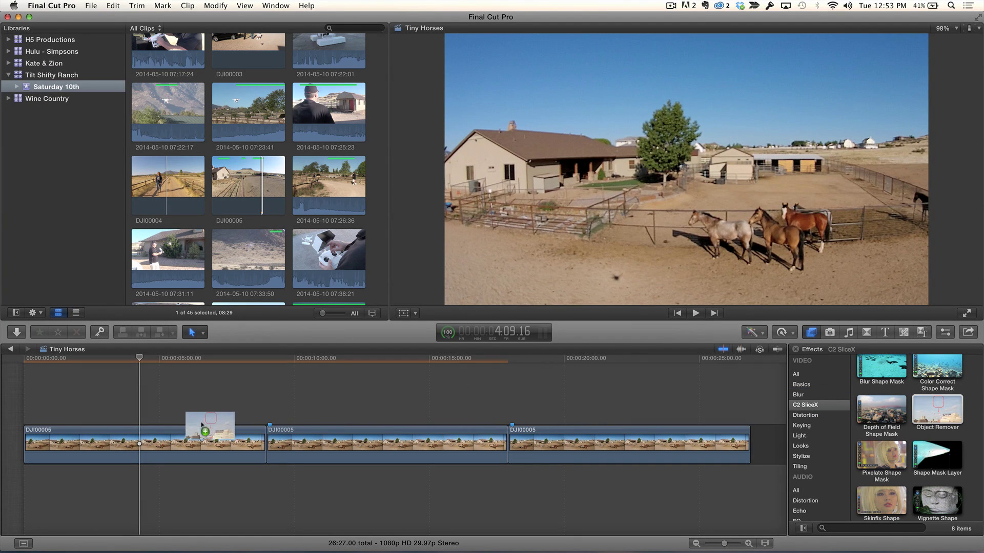
Step: Drop Object Remover onto the first DJI00005 clip and move the playhead back to an earlier frame
left_click_drag(201, 426, 171, 440)
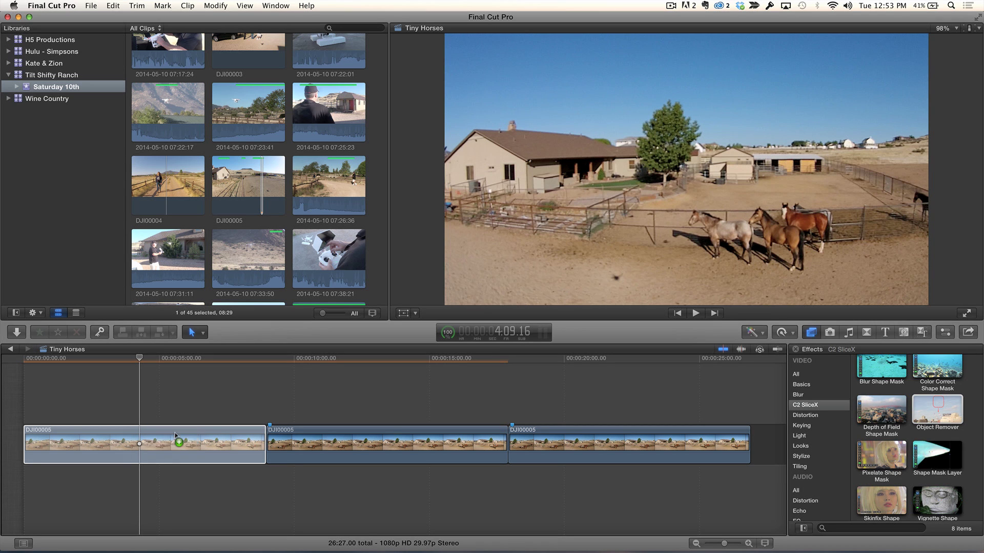
left_click_drag(174, 433, 175, 434)
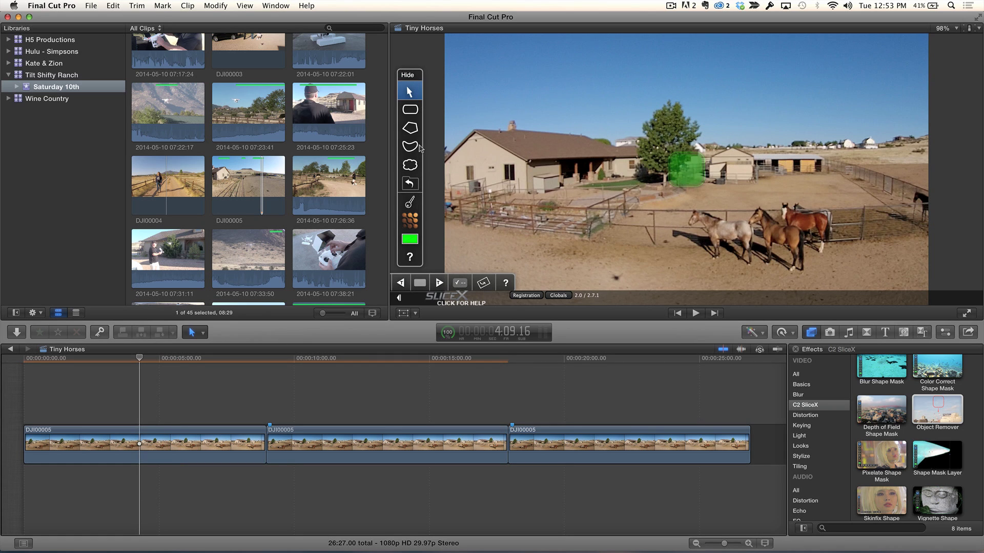
left_click_drag(136, 358, 24, 361)
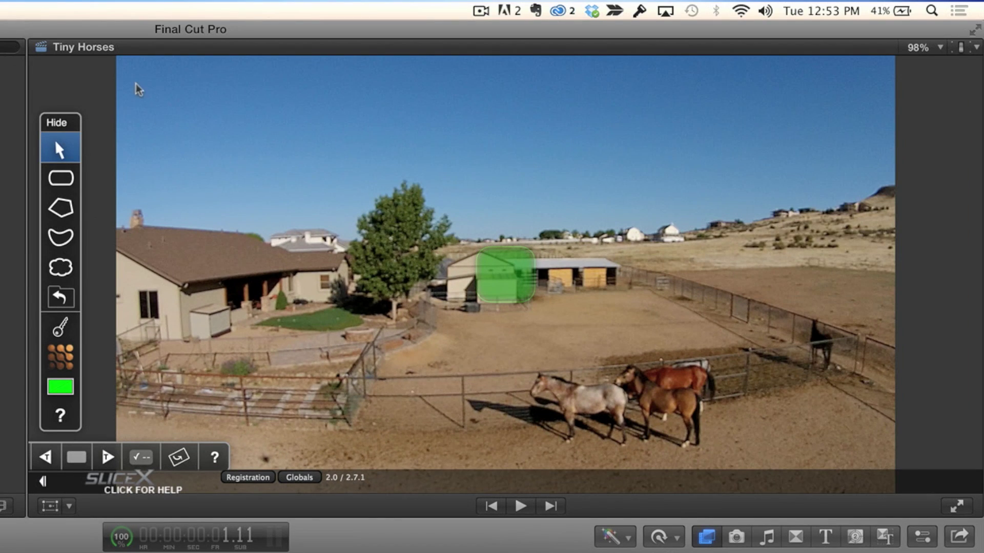
Step: Center the SliceX mask palette, choose the rectangle mask tool, and set the viewer zoom to 100%
left_click_drag(149, 124, 406, 144)
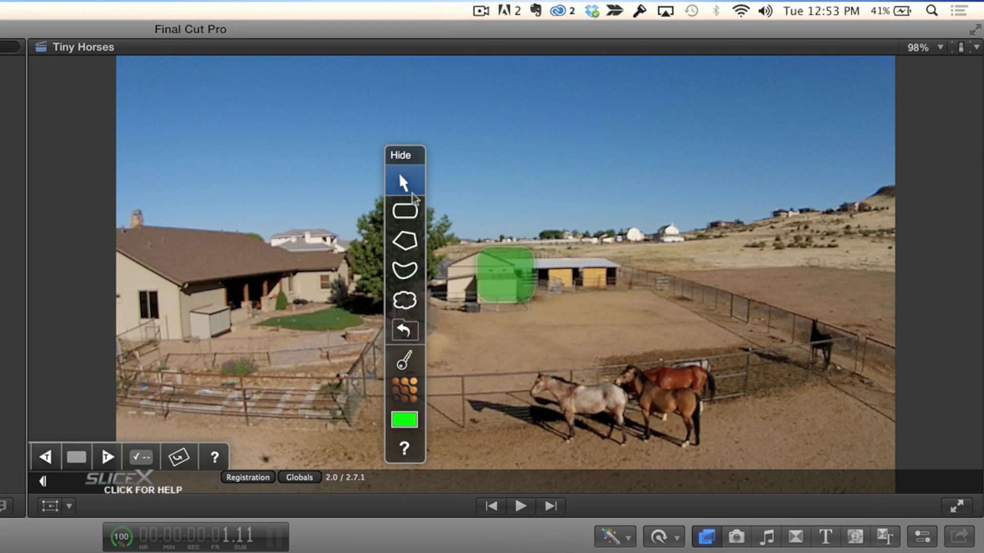
left_click(409, 245)
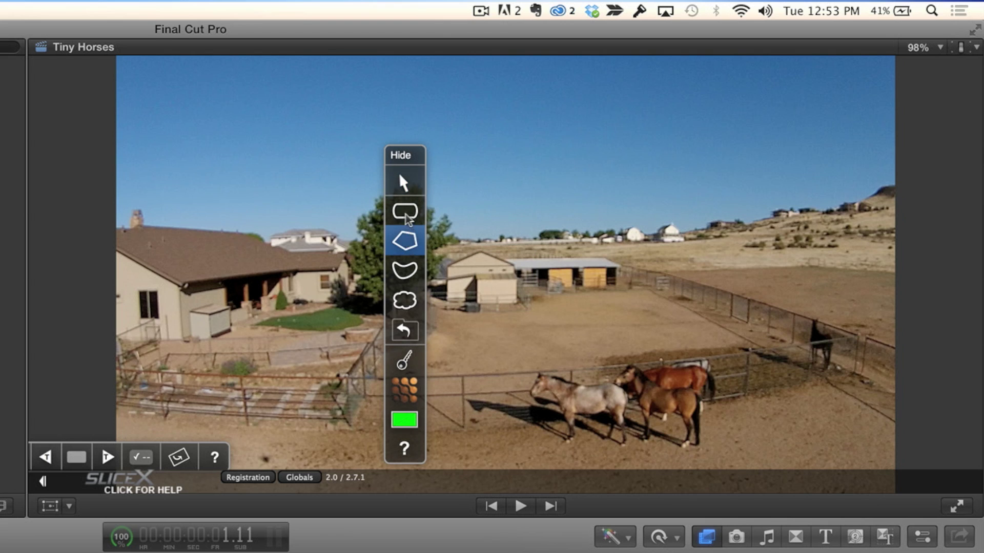
left_click(407, 218)
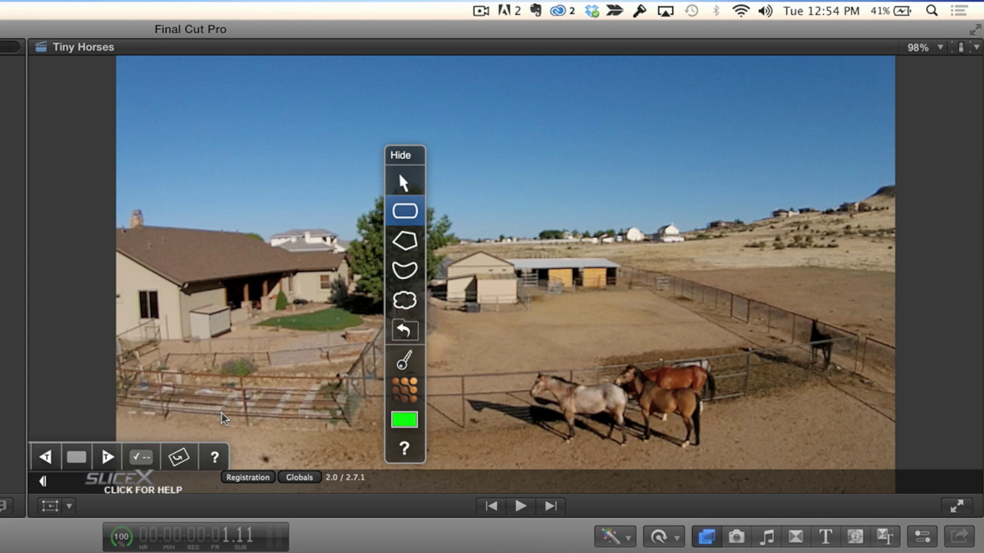
key("super+minus")
key("super+equal")
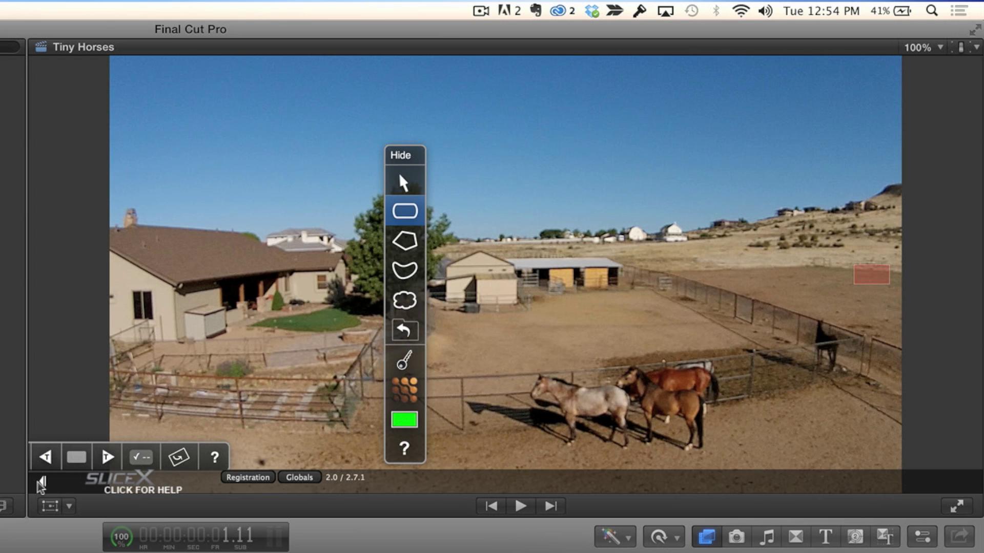
Step: Stop playback at 1:19.41 and draw a rectangle over the drone's ground shadow
key("space")
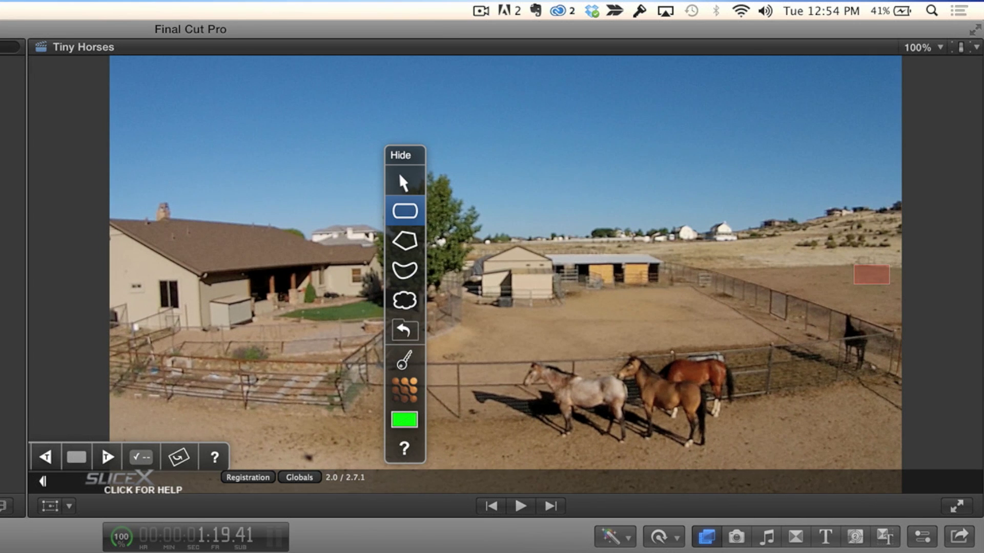
key("space")
left_click_drag(293, 442, 327, 467)
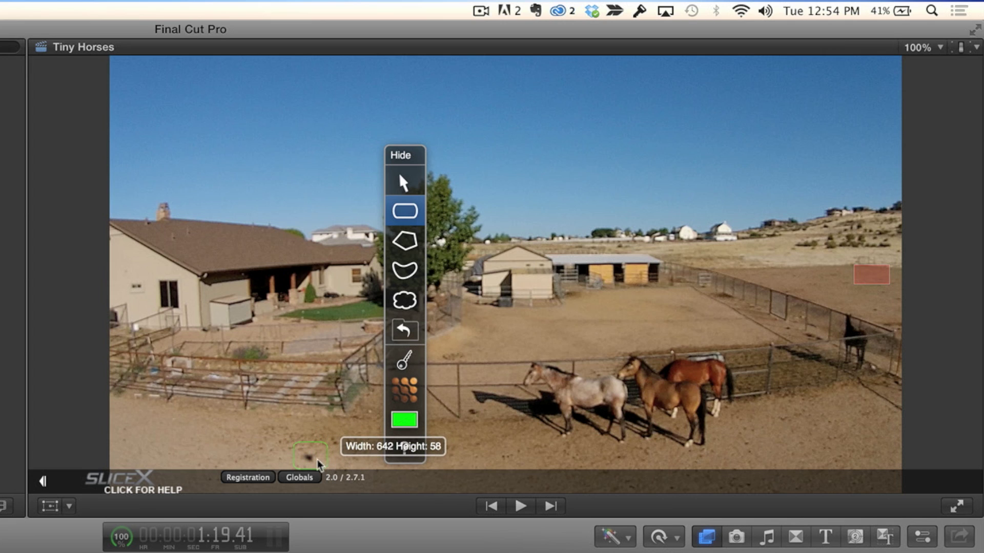
Step: Finish the rectangular removal mask over the drone's shadow, returning to the arrow tool
left_click(320, 464)
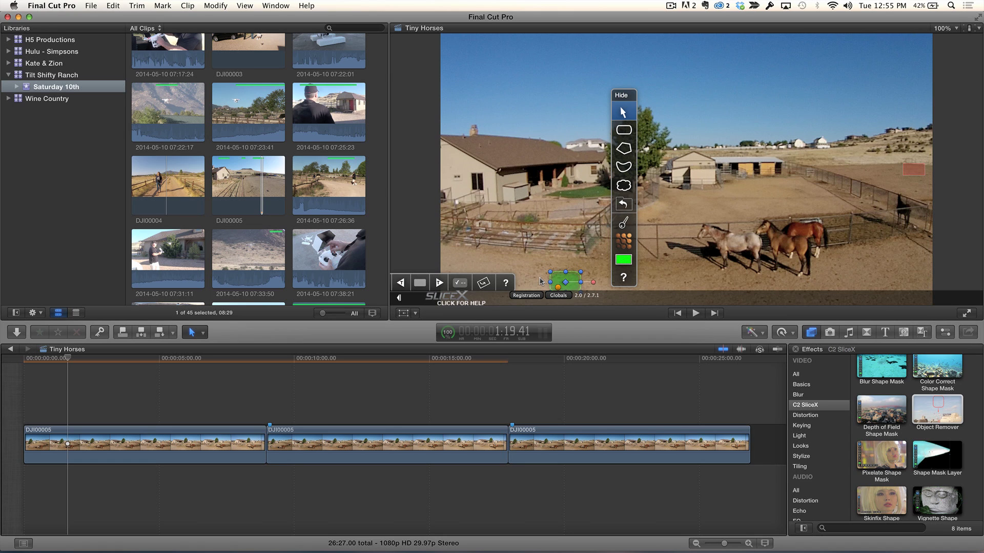
key("super+4")
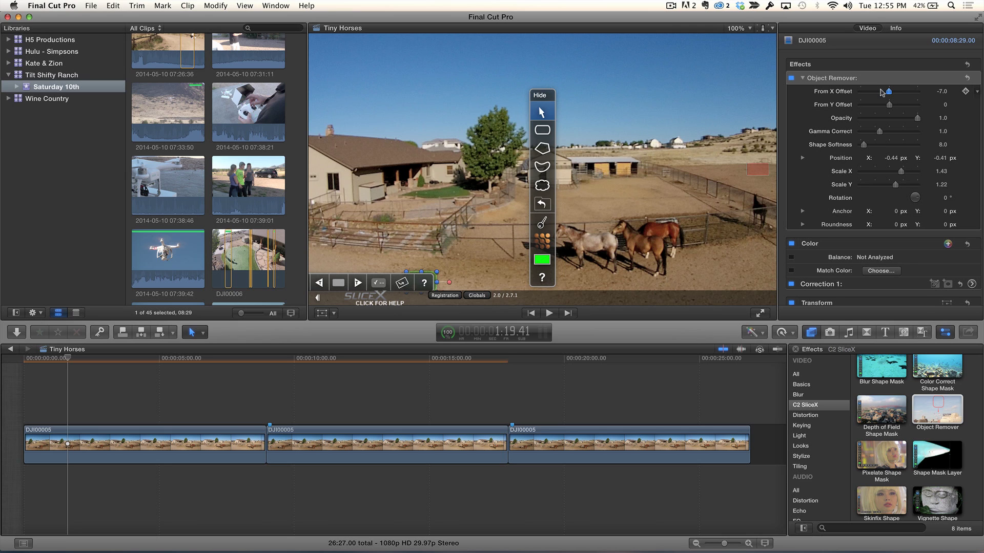
Step: Set Object Remover's From X Offset to -344, hide the mask editor, and disable the effect to compare
left_click(881, 92)
left_click(541, 94)
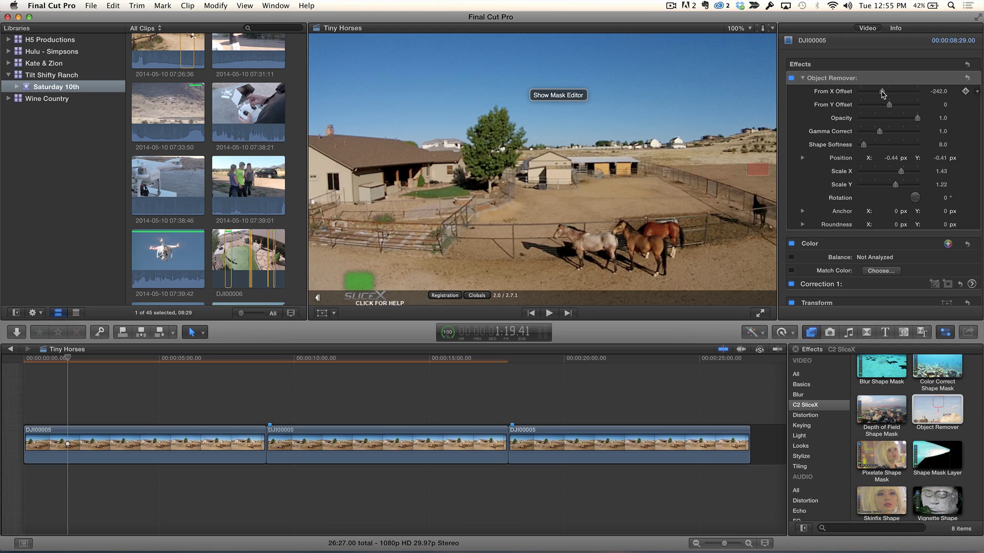
left_click_drag(882, 92, 880, 92)
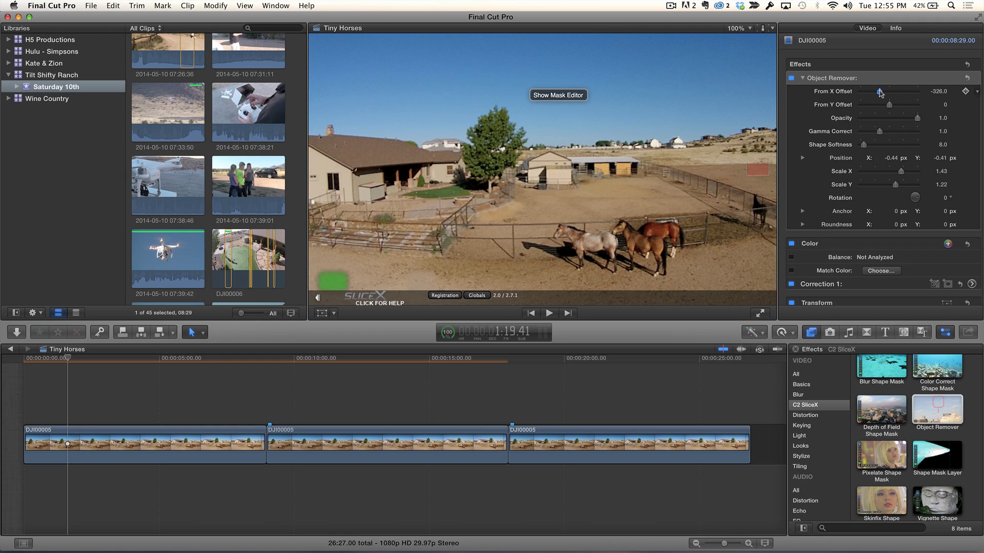
left_click_drag(880, 92, 879, 92)
left_click(791, 79)
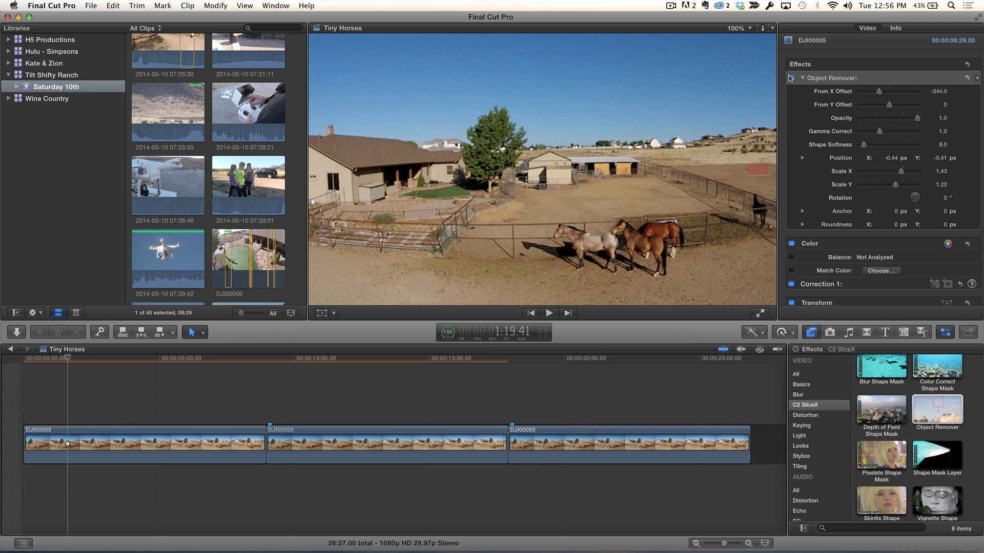
Step: Re-enable Object Remover and show the SliceX mask editor in the viewer again
left_click(790, 79)
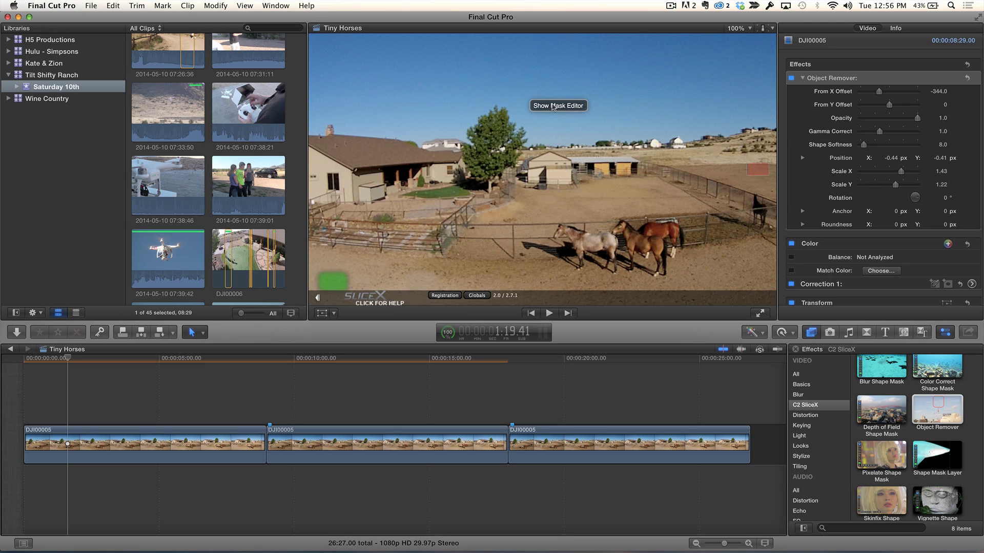
left_click(545, 106)
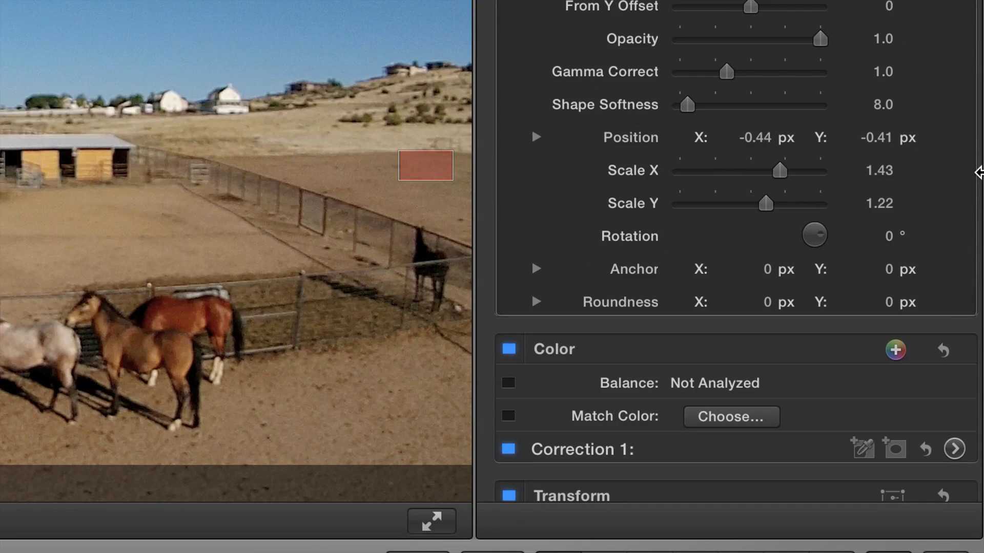
mouse_move(945, 138)
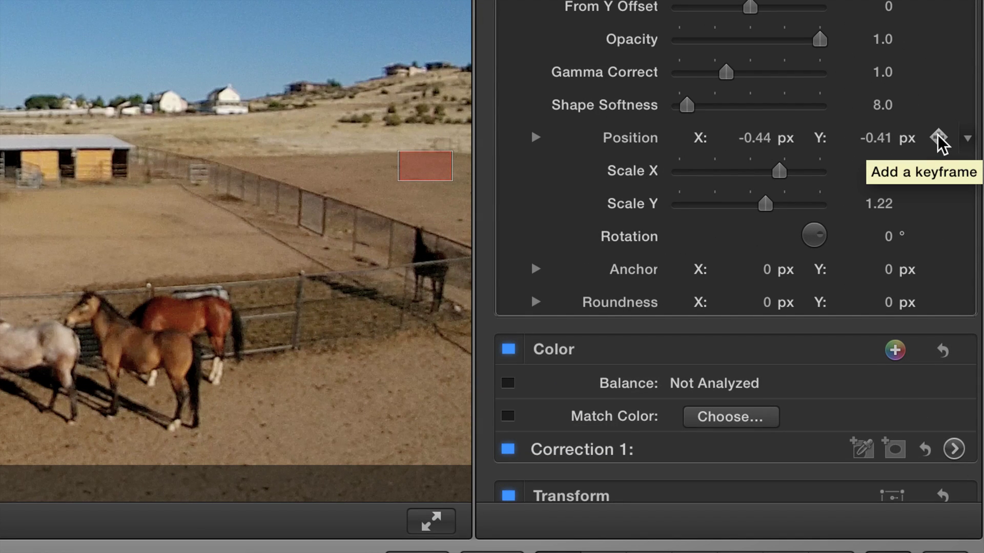
Step: Keyframe the Object Remover position, play ahead at 50% zoom, and round off the patch shape's corners
left_click(939, 138)
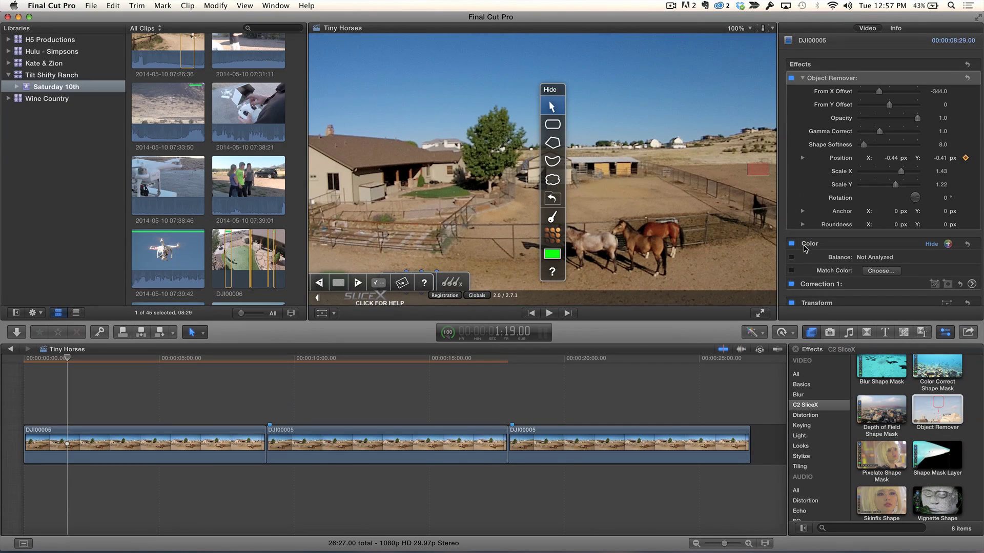
left_click_drag(81, 353, 165, 364)
key("space")
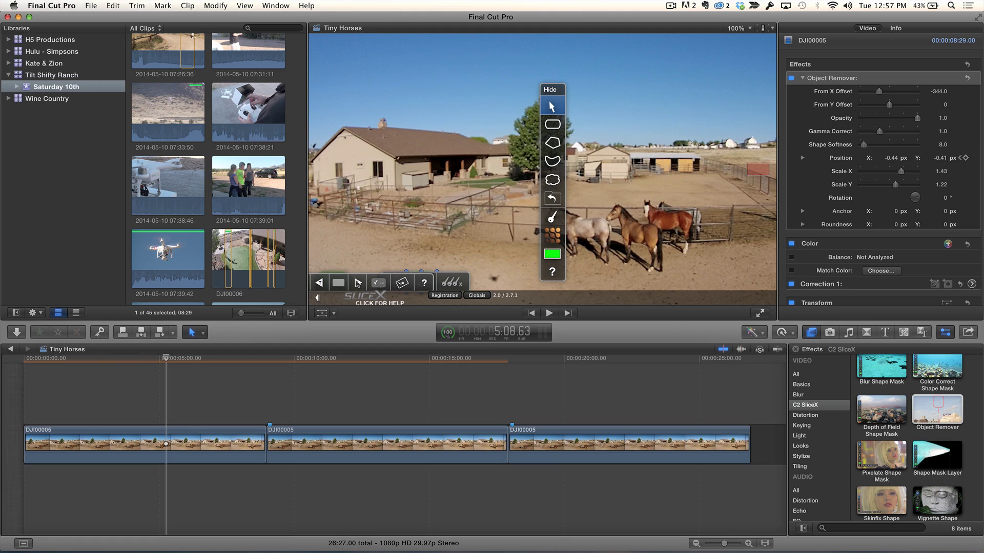
key("super+minus")
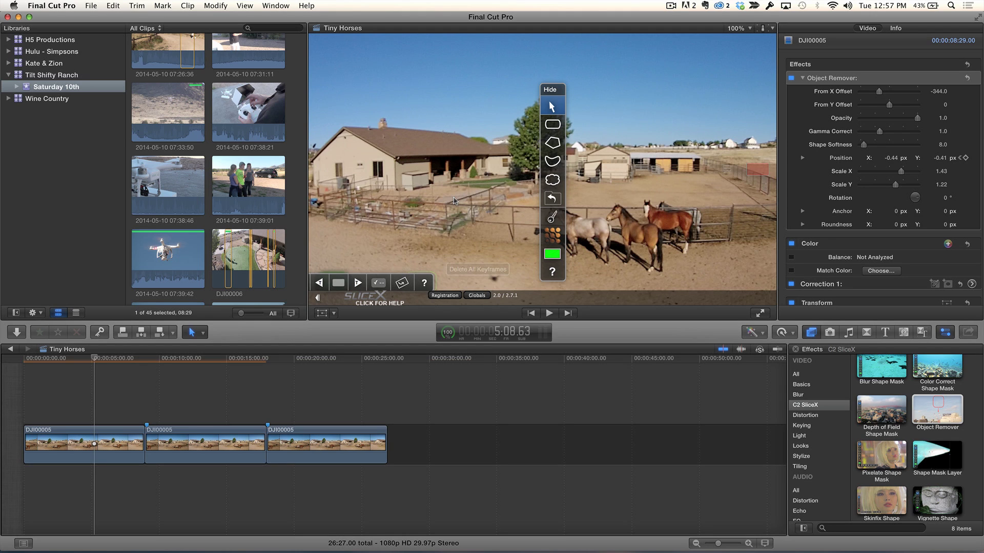
key("super+minus")
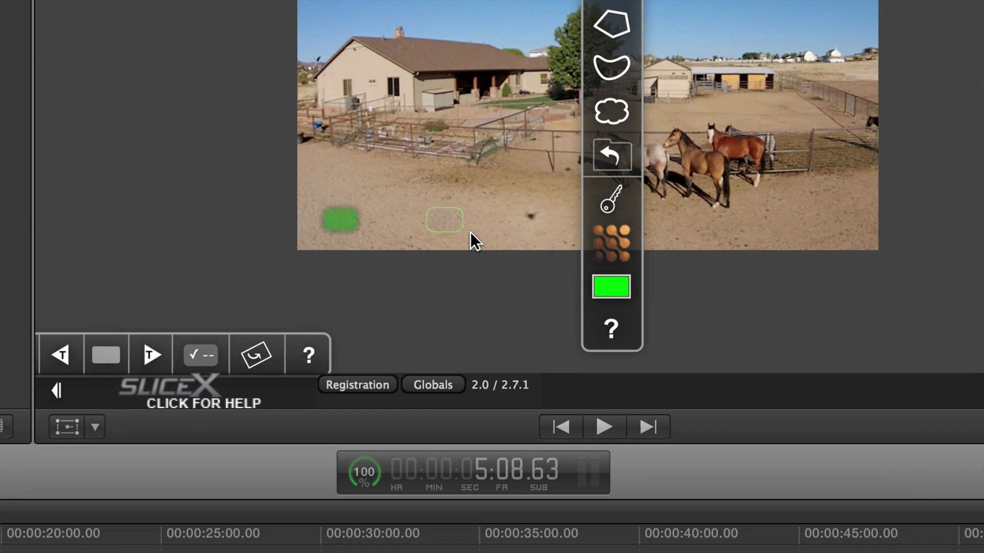
left_click(446, 223)
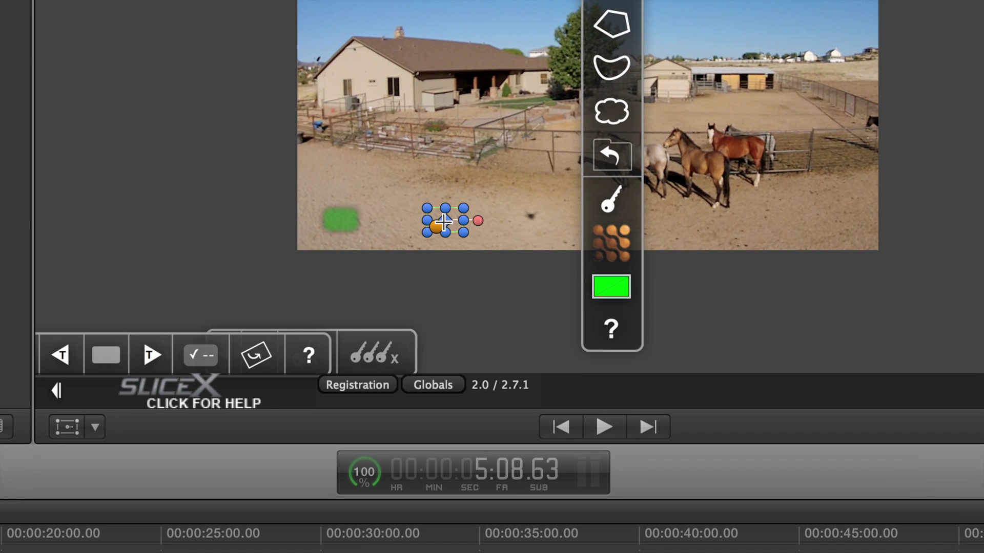
left_click_drag(444, 221, 531, 220)
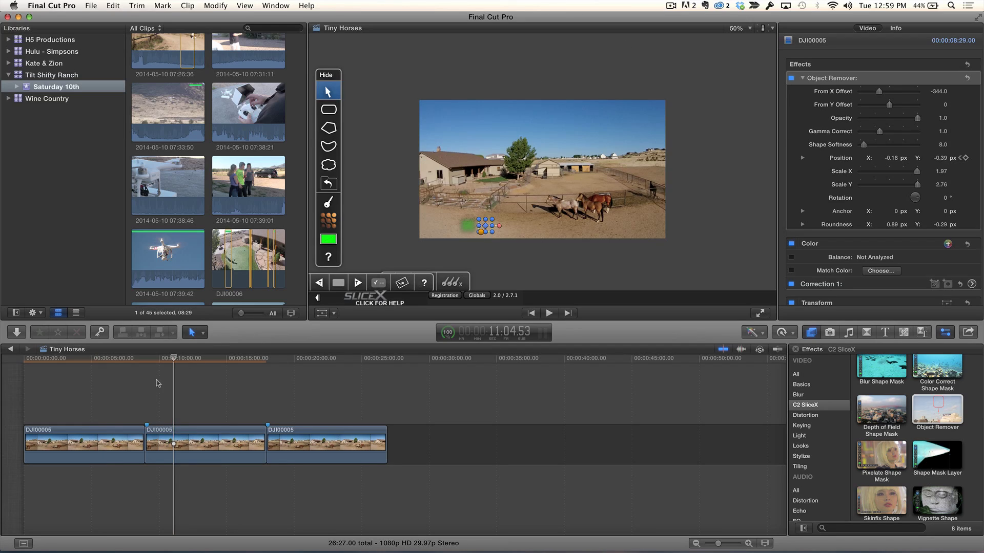
Step: Deselect the patch, fit the viewer, and play from about nine seconds to confirm the shadow is removed
left_click_drag(177, 365, 182, 360)
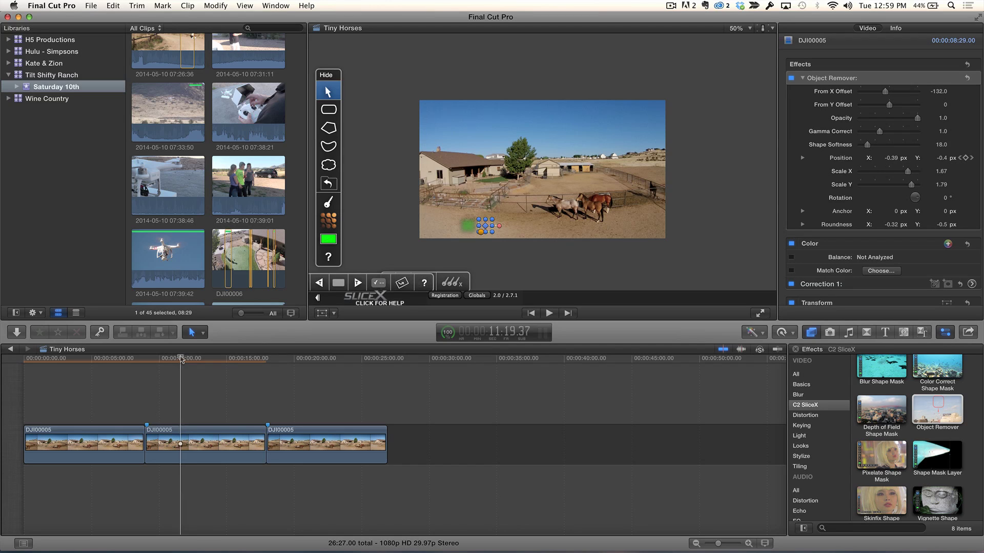
left_click(371, 204)
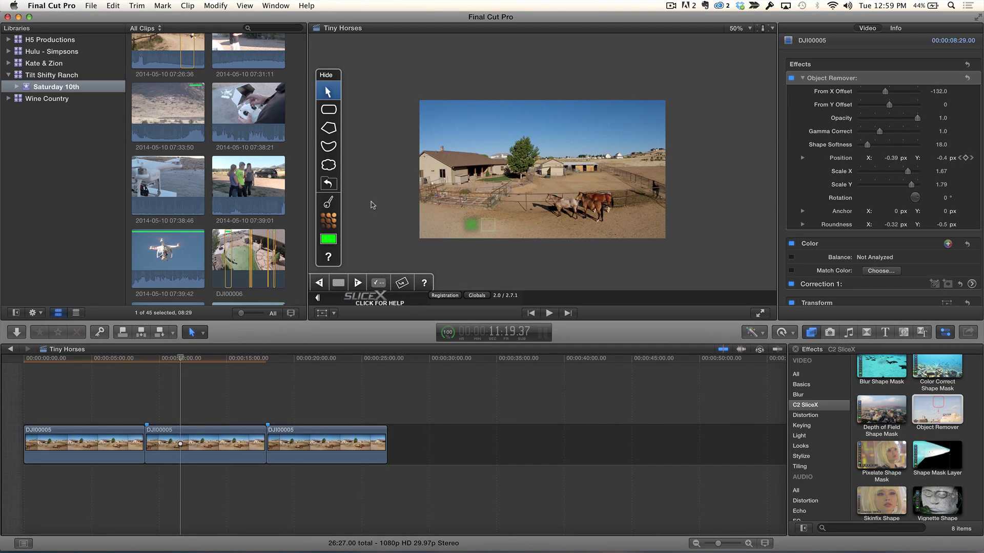
key("shift+z")
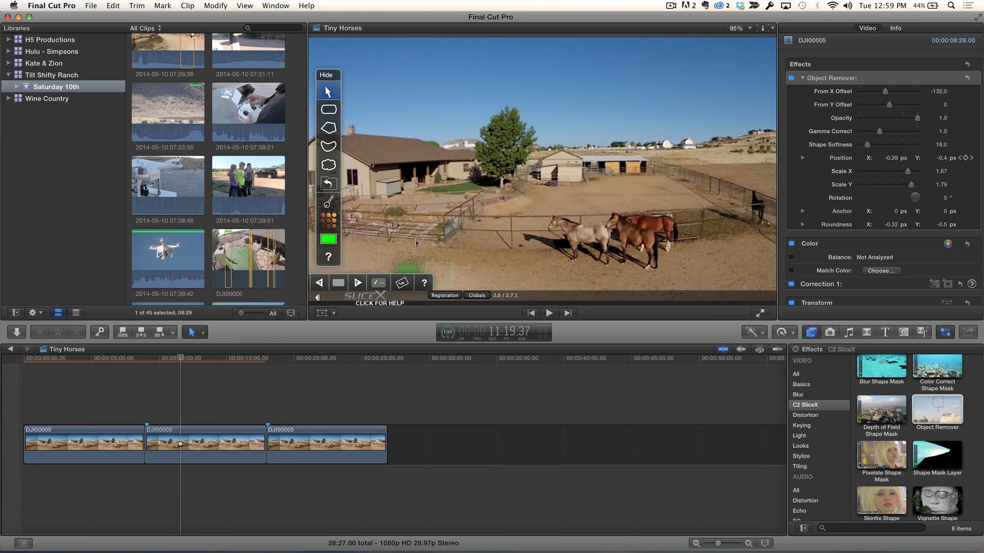
left_click(157, 362)
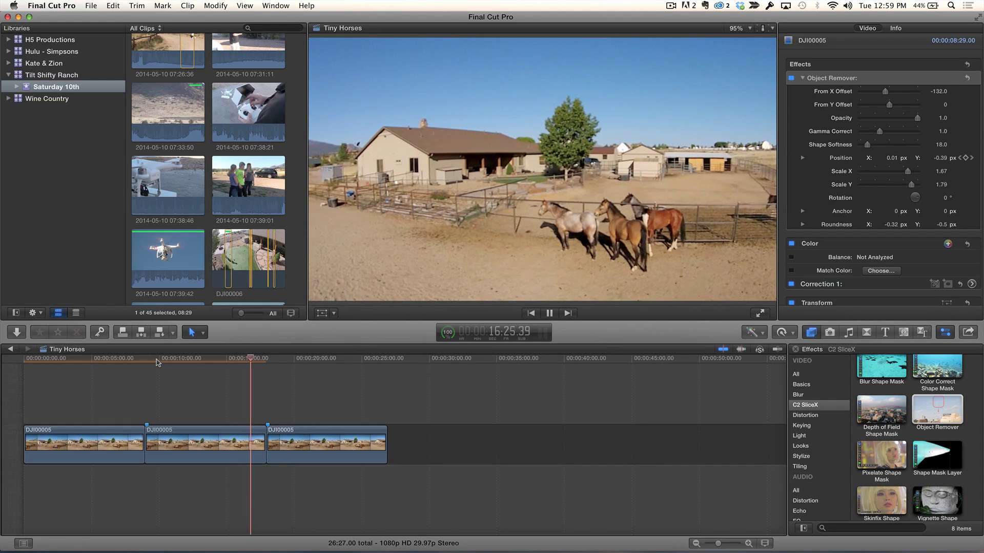
key("space")
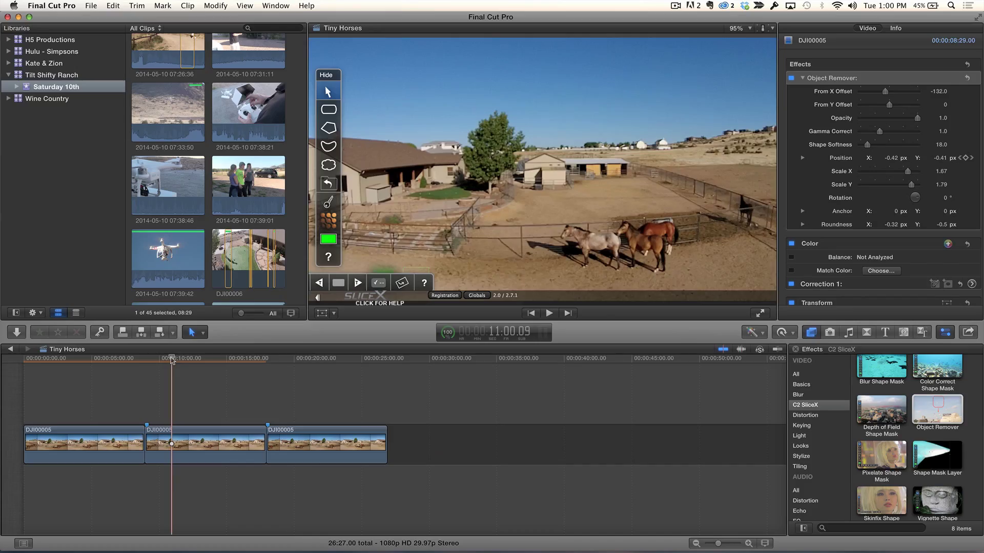
left_click_drag(172, 360, 218, 366)
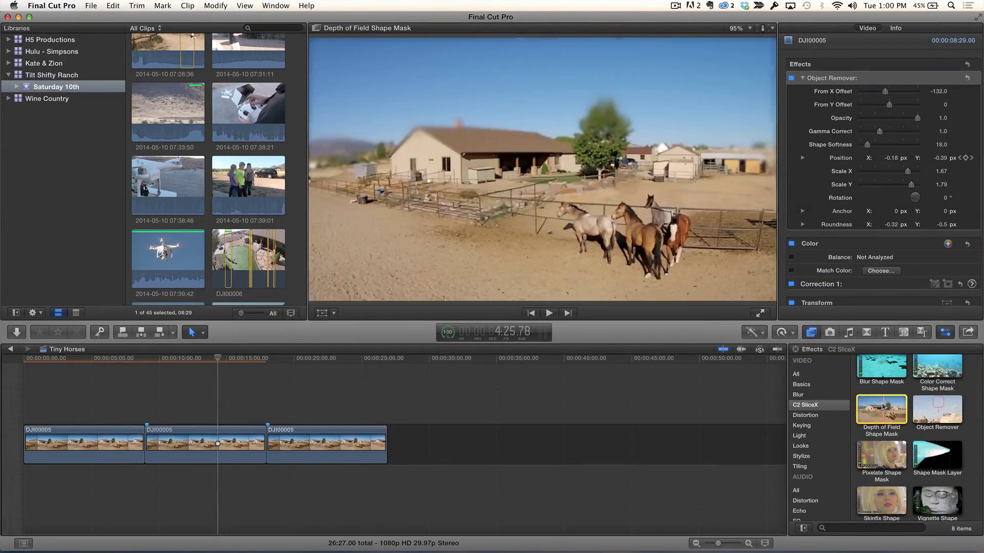
Step: Apply Depth of Field Shape Mask to the horse clip and pick its rectangle mask tool
left_click_drag(882, 400, 223, 439)
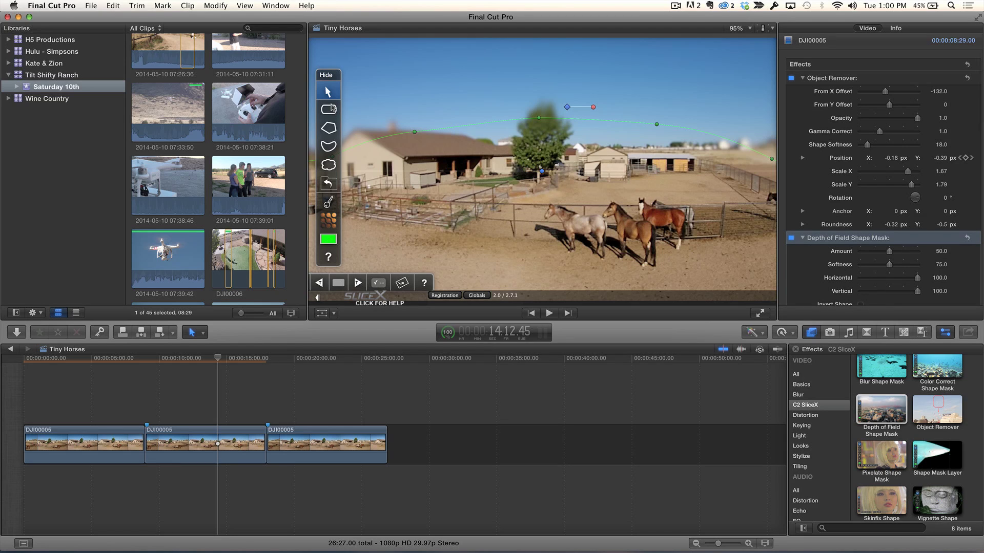
left_click(331, 108)
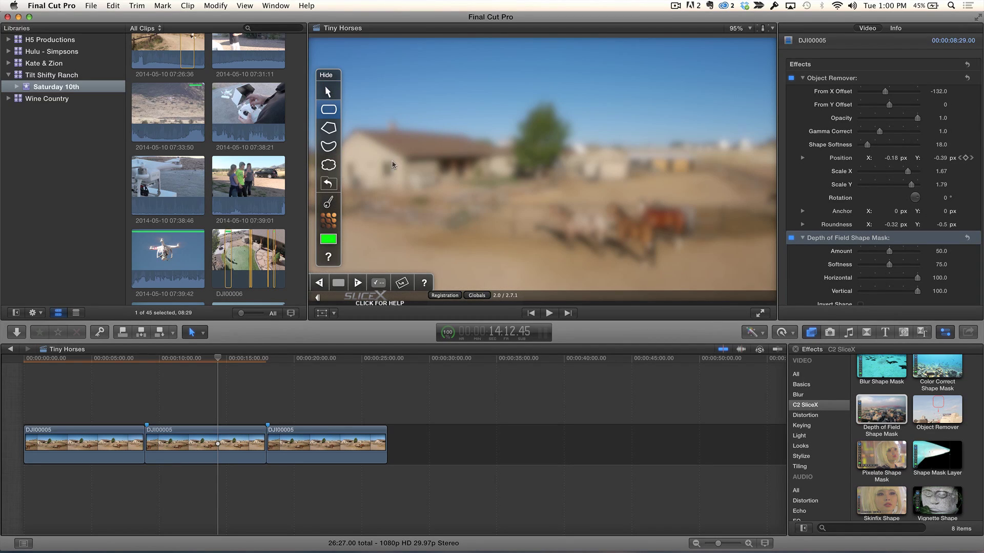
Step: Draw a rectangle mask over the horses, invert it, and stretch it wider than the frame
left_click_drag(392, 178, 726, 258)
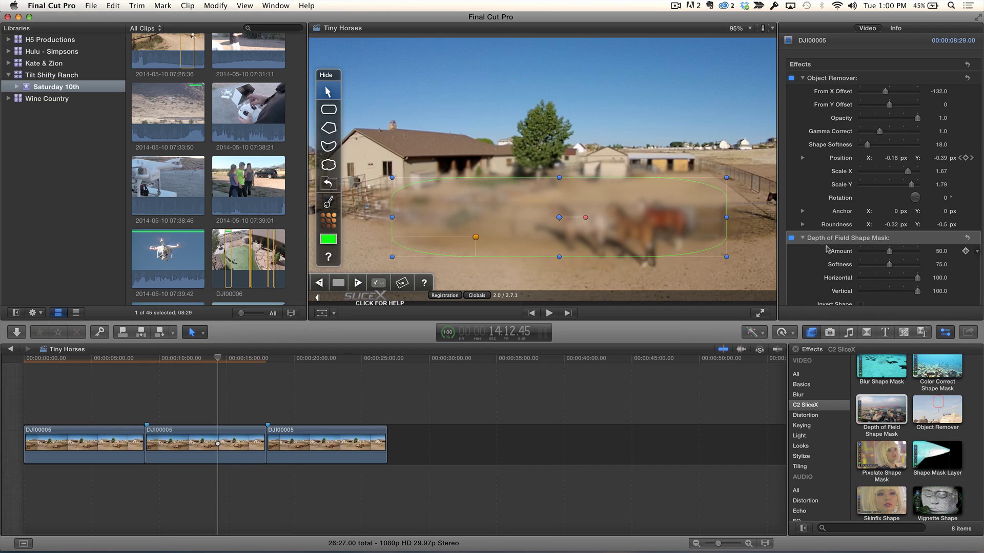
scroll(871, 244, "down", 5)
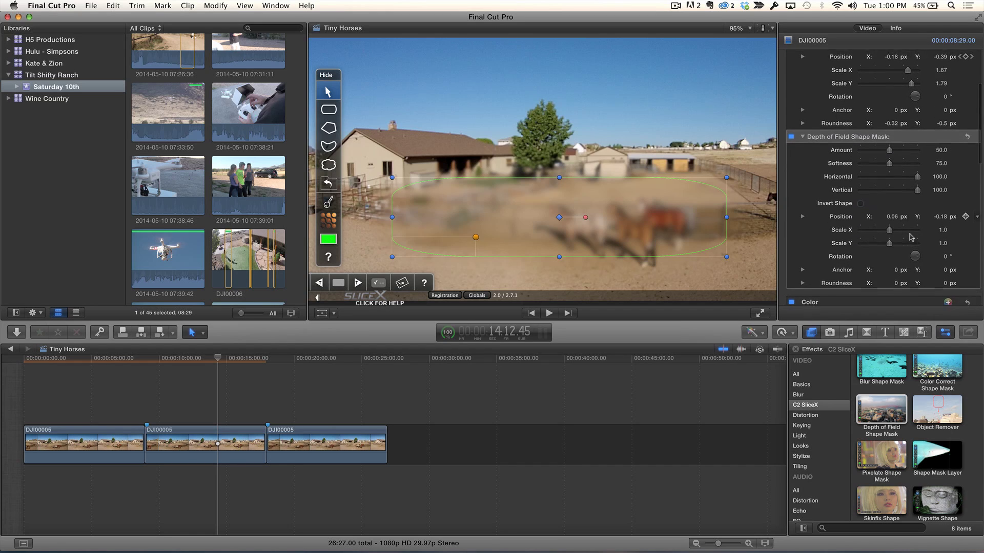
left_click(861, 206)
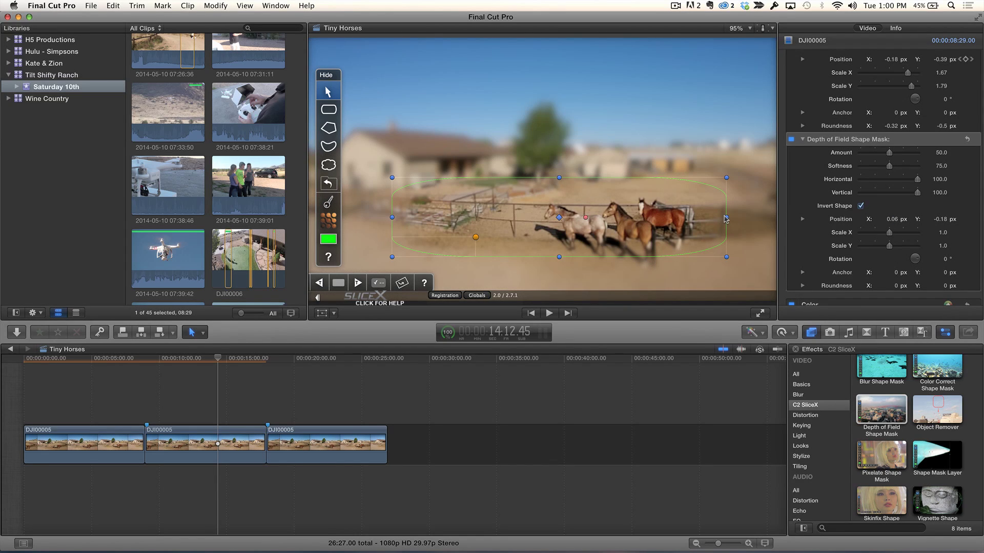
left_click_drag(728, 218, 904, 221)
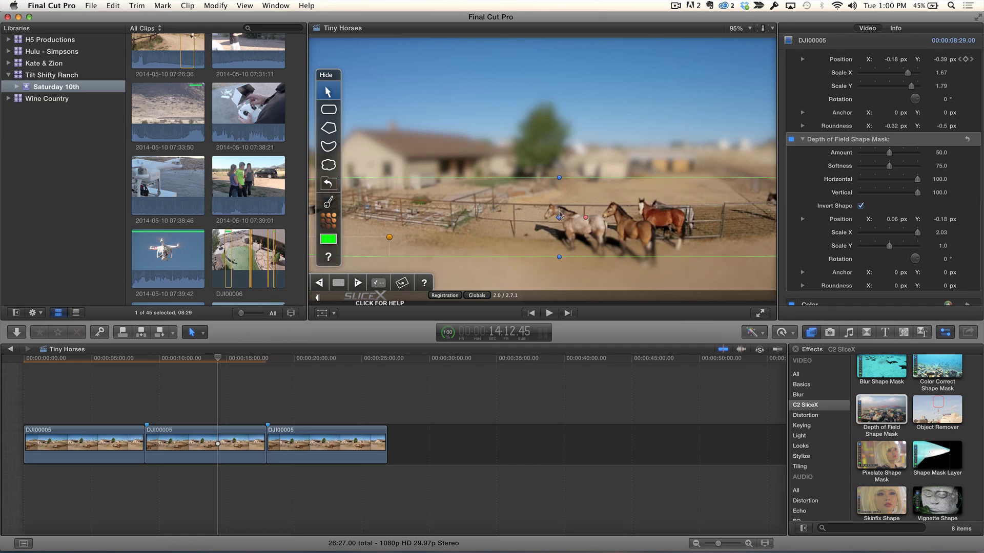
Step: Fine-tune the sharp band's vertical position onto the horses, then go to about 12 seconds
left_click_drag(559, 218, 559, 225)
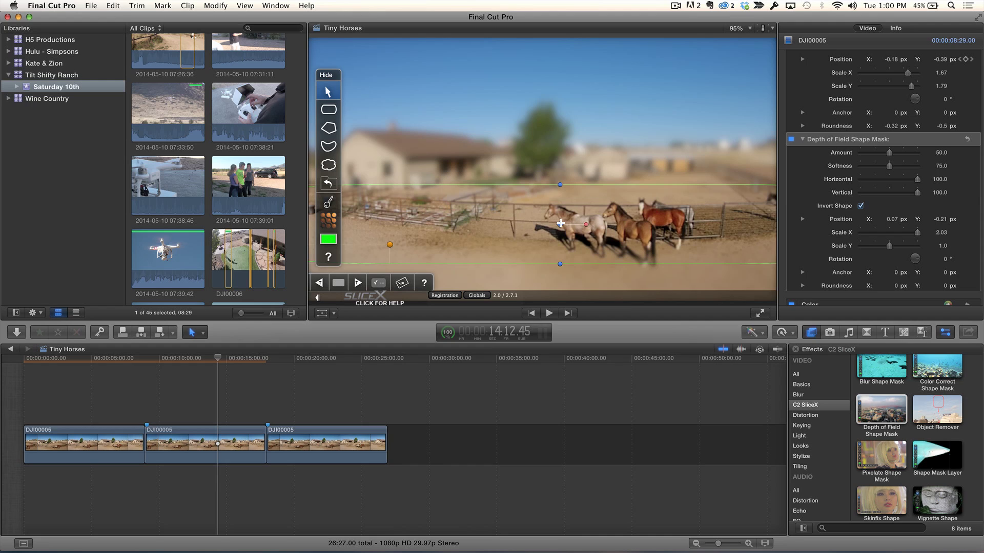
left_click_drag(560, 224, 560, 222)
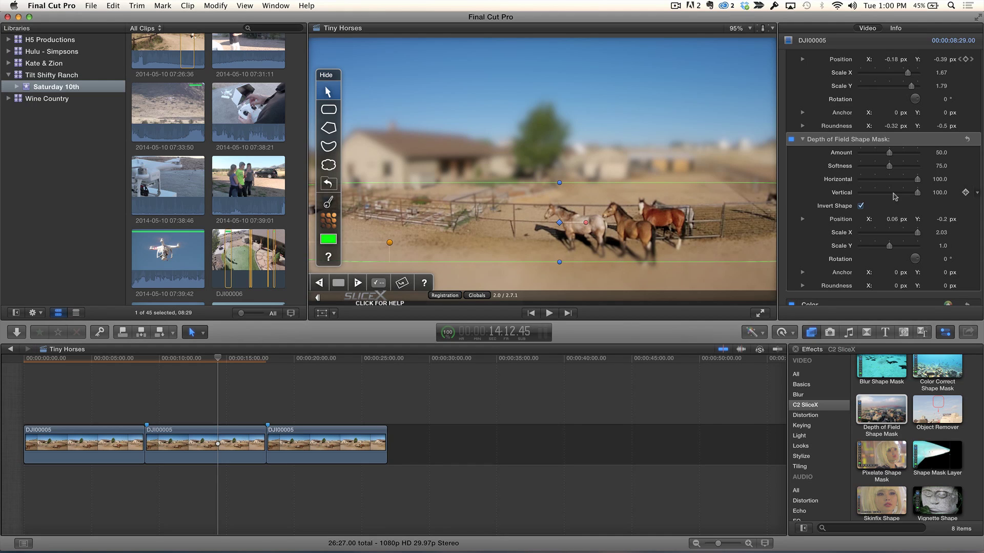
scroll(895, 196, "down", 2)
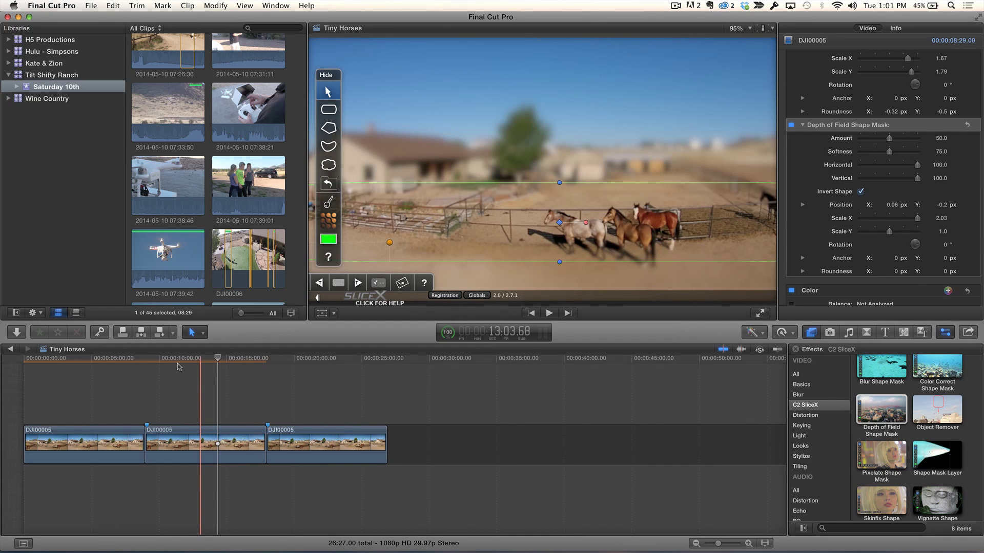
left_click(188, 360)
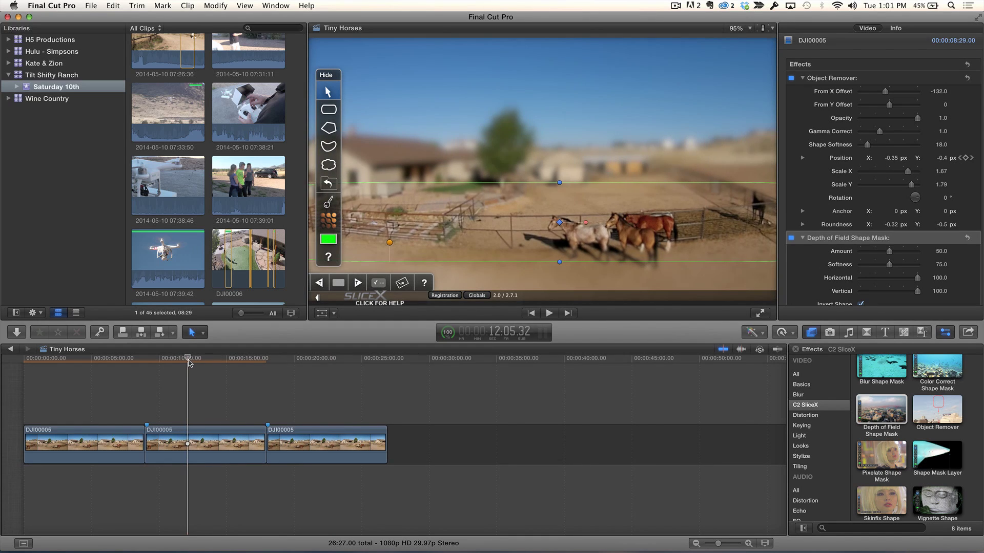
Step: Keyframe the sharp band's position between about 14 and 16 seconds to follow the horses
left_click_drag(188, 362, 219, 360)
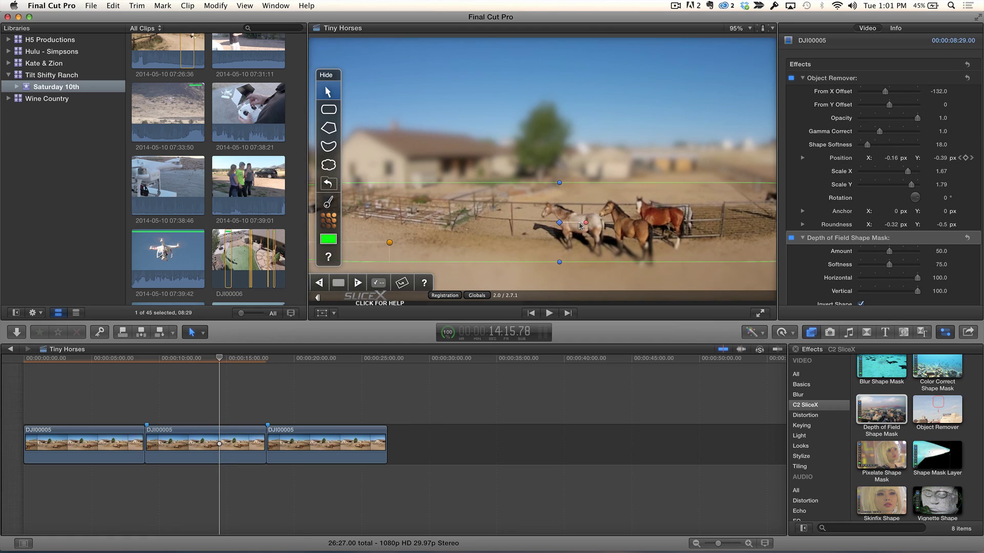
scroll(951, 272, "down", 5)
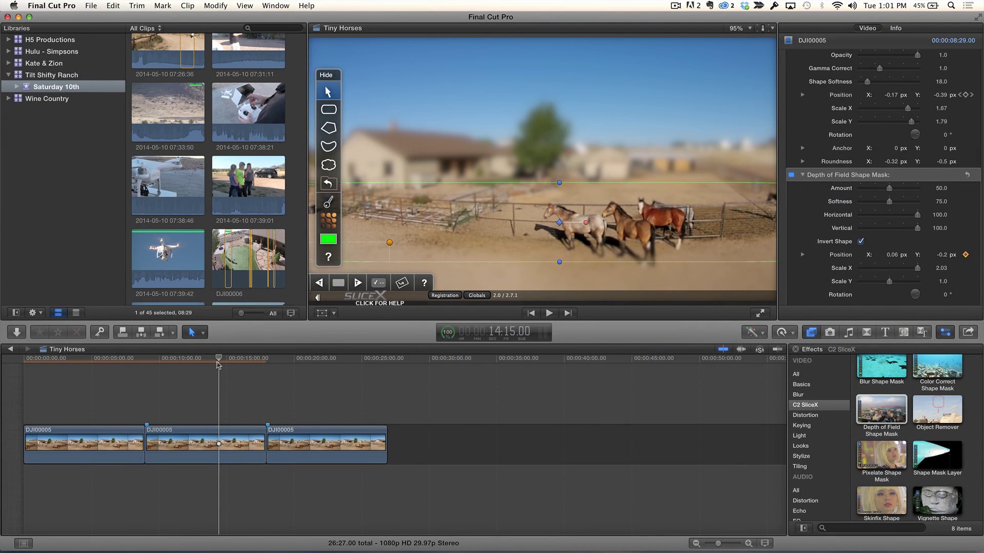
left_click_drag(218, 363, 242, 362)
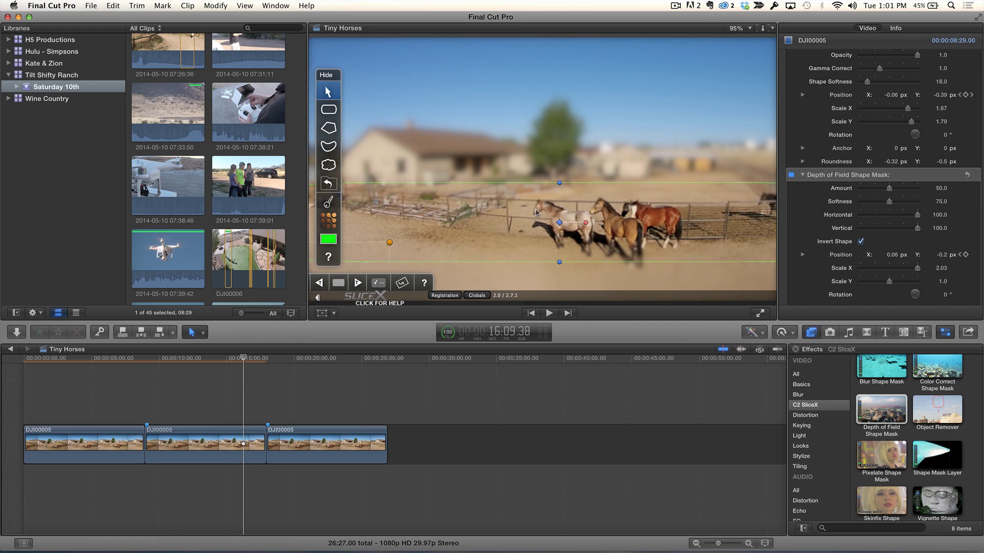
left_click_drag(538, 211, 542, 215)
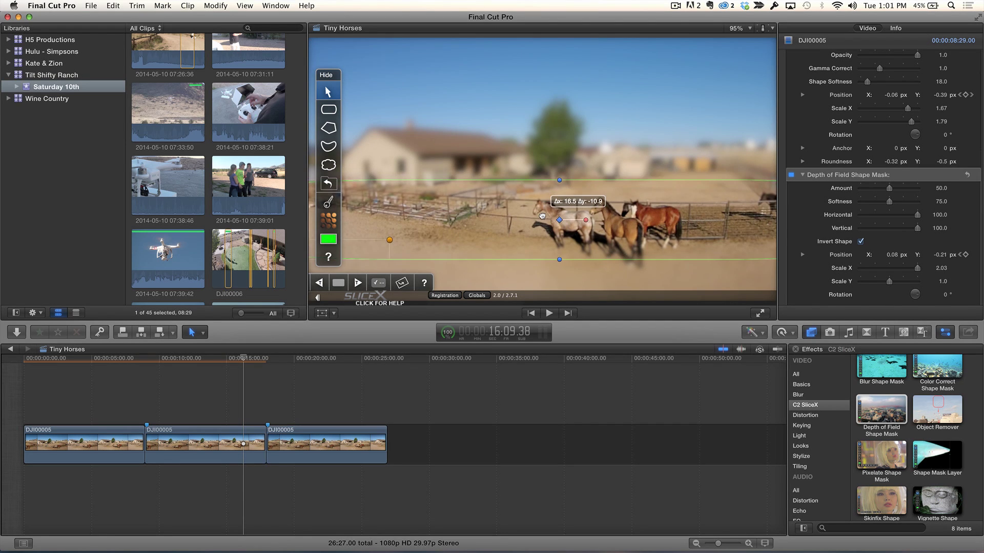
left_click(233, 358)
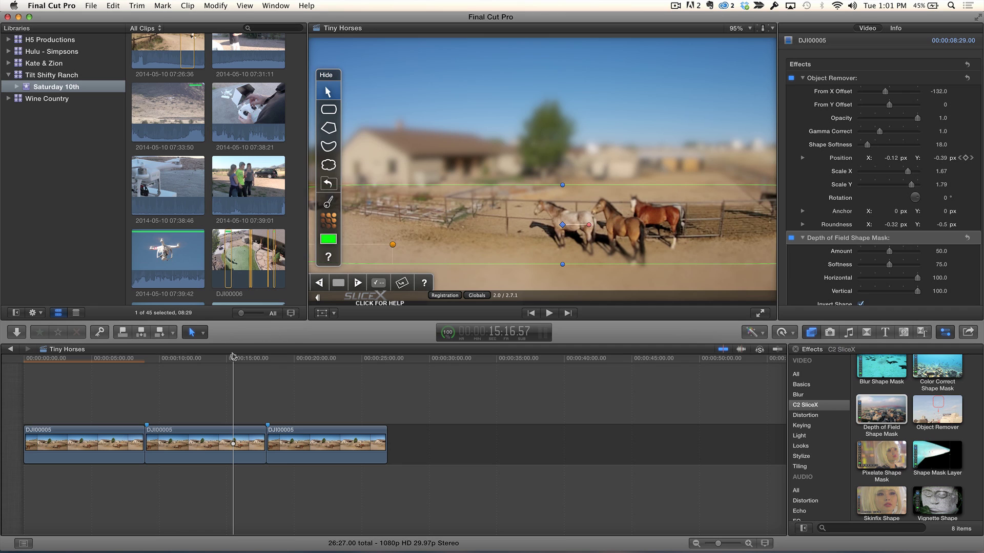
Step: Bring up the clip's Color Board saturation controls with Command-6
key("super+6")
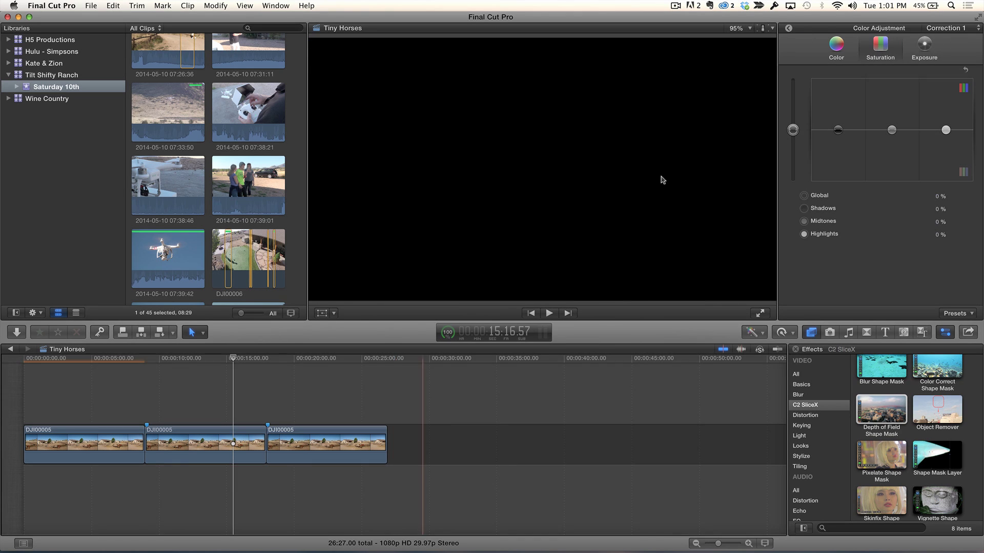